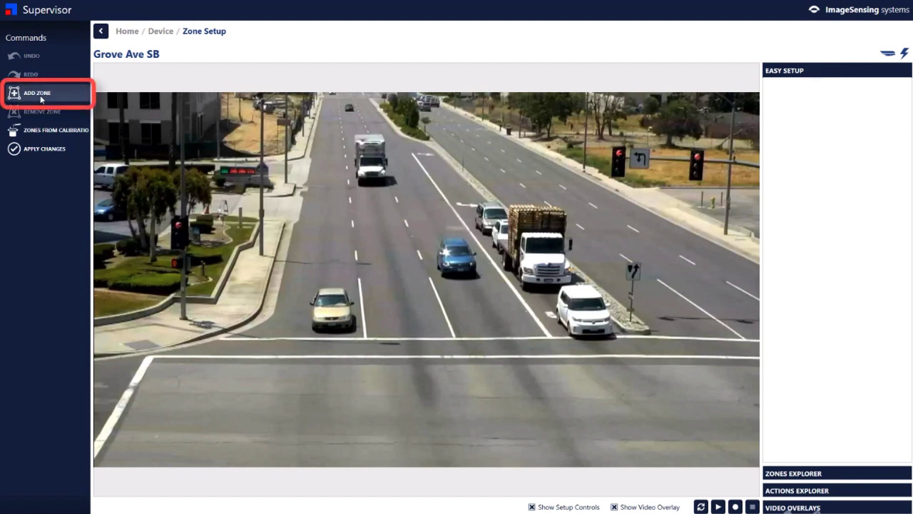
Discard a trial zone, then generate zones from calibration with Preserve all lanes.
{"action": "left_click", "coordinate": [39, 94]}
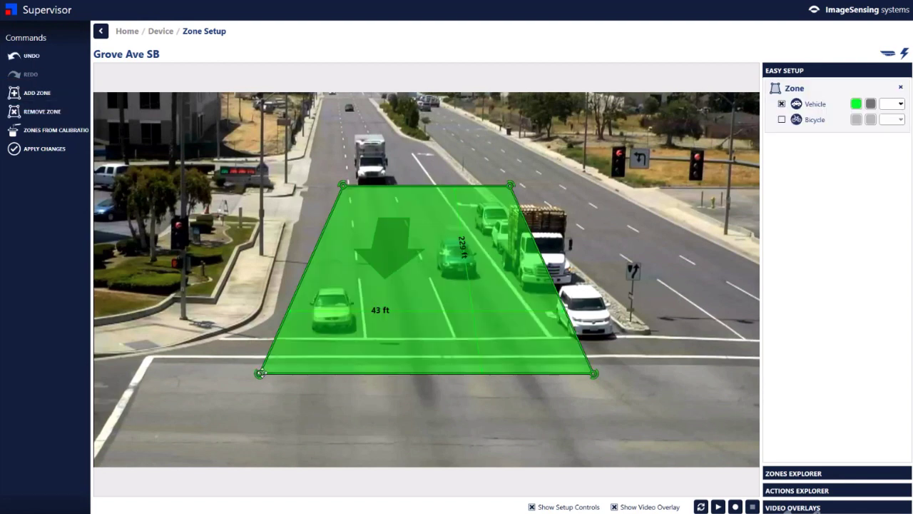
{"action": "left_click_drag", "start_coordinate": [260, 372], "coordinate": [333, 339]}
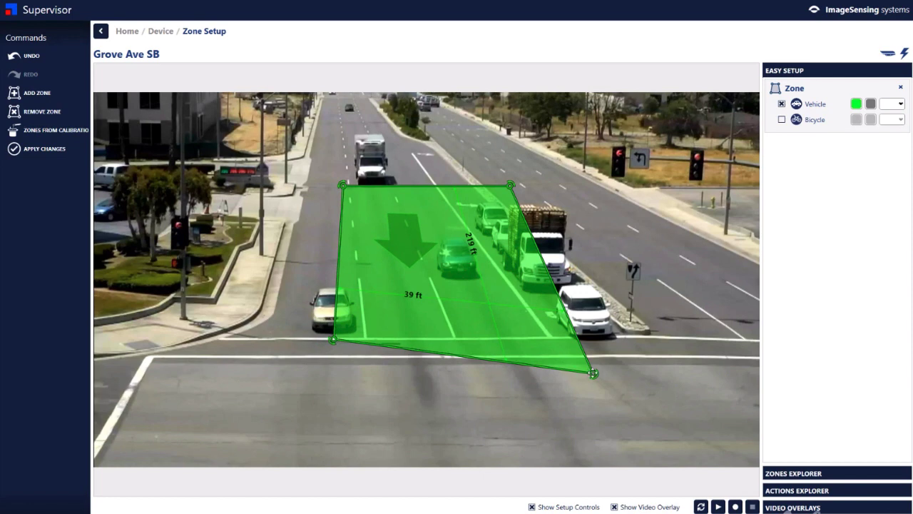
{"action": "left_click_drag", "start_coordinate": [594, 373], "coordinate": [560, 339]}
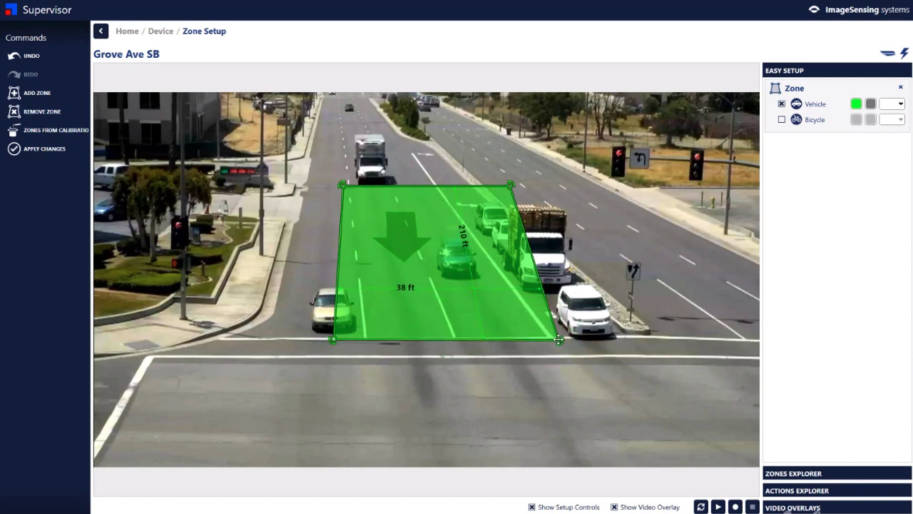
{"action": "left_click", "coordinate": [44, 54]}
{"action": "left_click", "coordinate": [44, 54]}
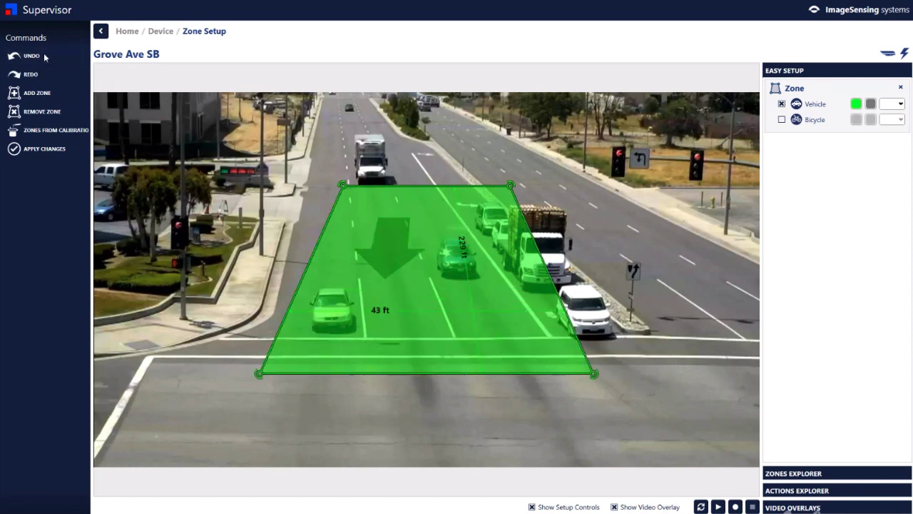
{"action": "left_click", "coordinate": [43, 54]}
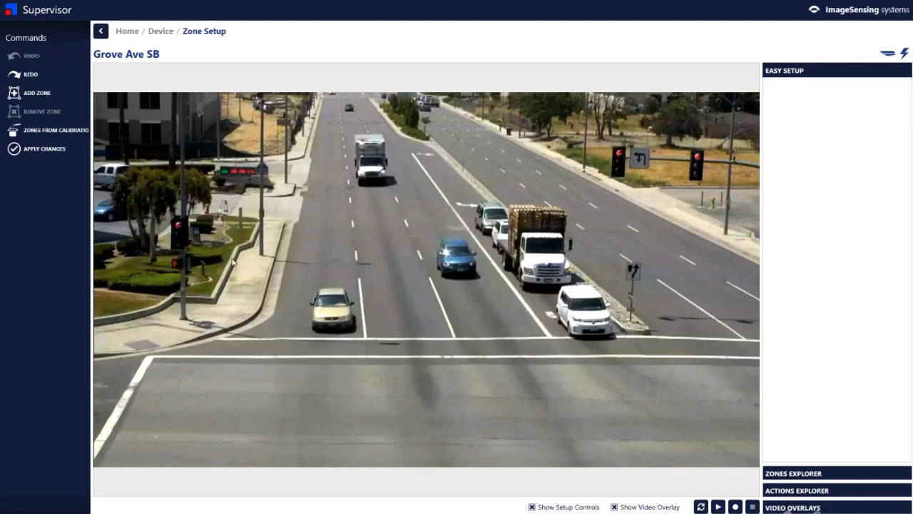
{"action": "left_click", "coordinate": [52, 131]}
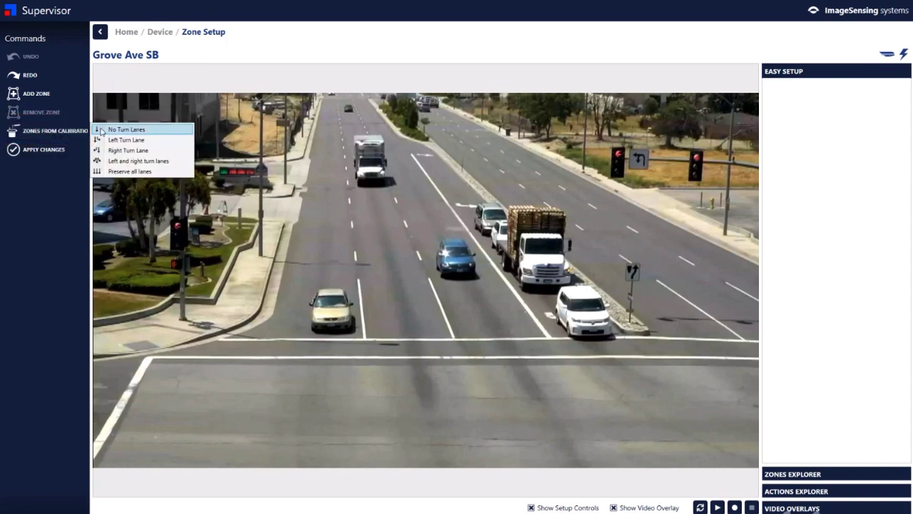
{"action": "left_click", "coordinate": [126, 172]}
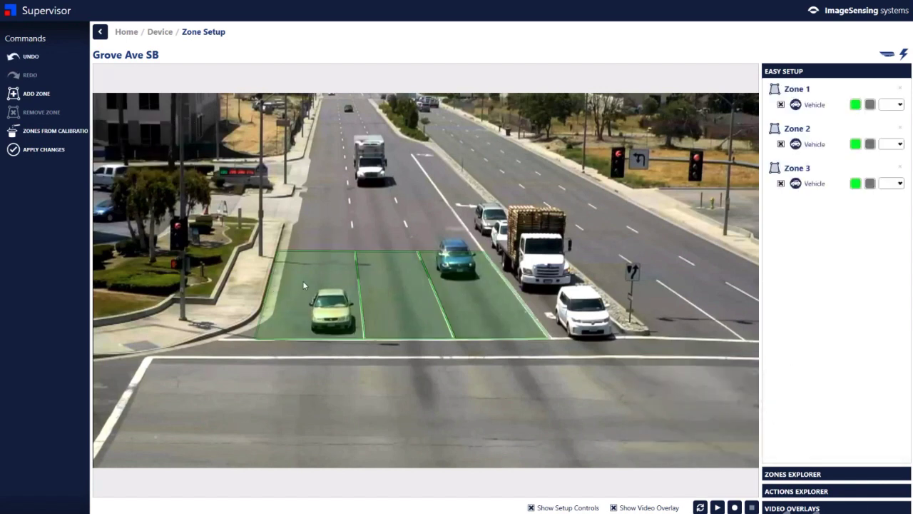
Rename Zone 1, Zone 2 and Zone 3 to Thru 3/RT, Thru 2 and Thru 1.
{"action": "left_click", "coordinate": [314, 283]}
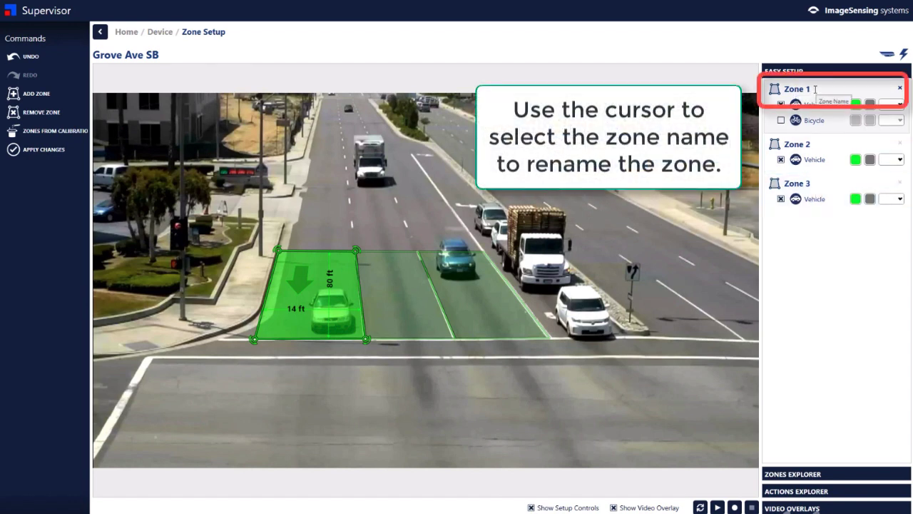
{"action": "double_click", "coordinate": [814, 88]}
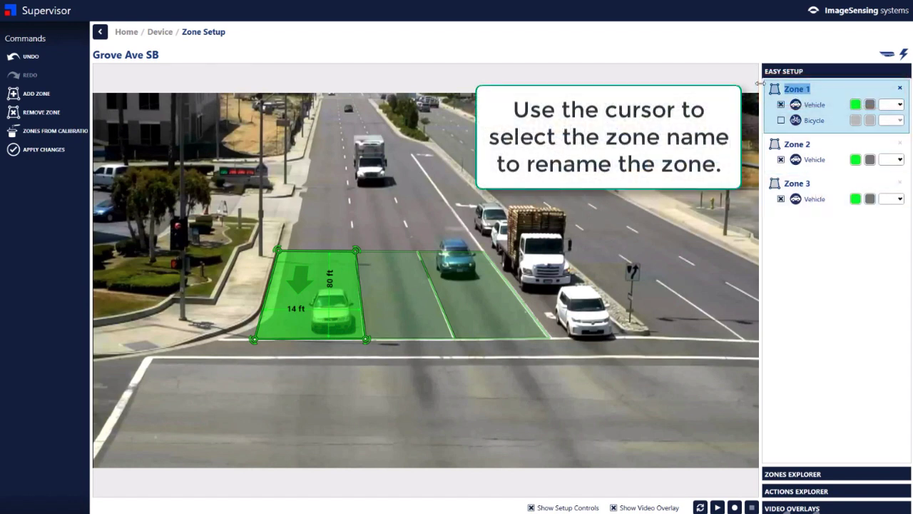
{"action": "type", "text": "Thru 3/RT"}
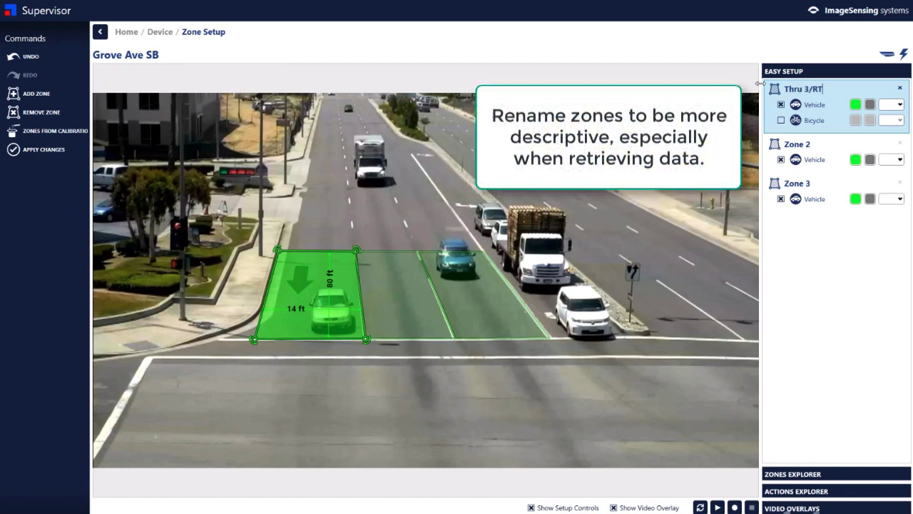
{"action": "left_click", "coordinate": [799, 143]}
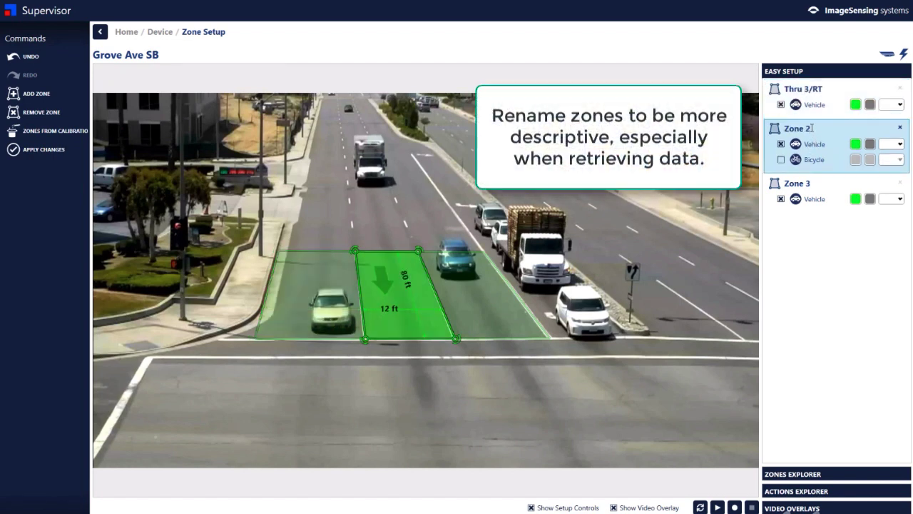
{"action": "double_click", "coordinate": [797, 128]}
{"action": "type", "text": "Thru 2"}
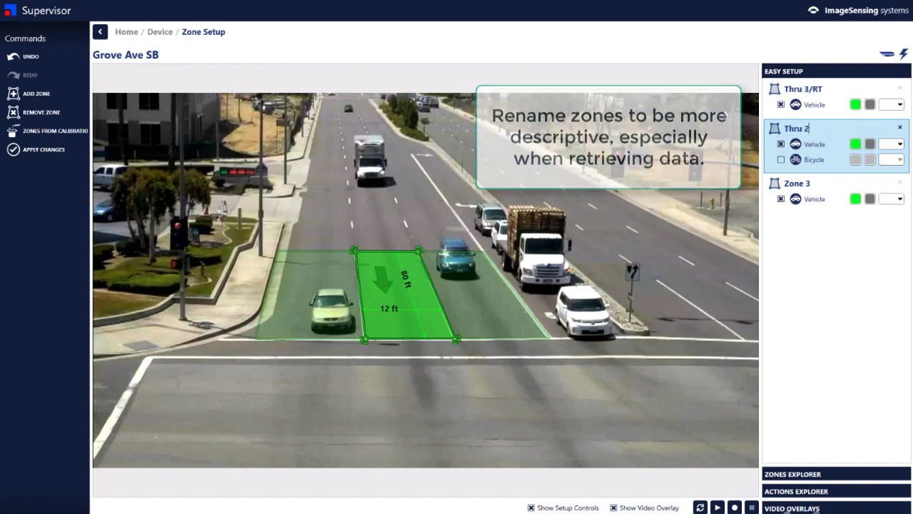
{"action": "left_click", "coordinate": [814, 185]}
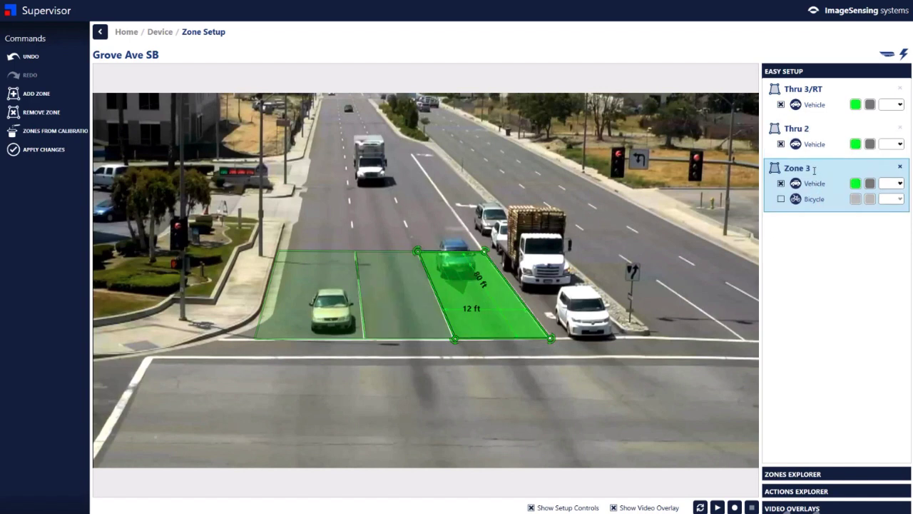
{"action": "double_click", "coordinate": [799, 168]}
{"action": "type", "text": "Thru 1"}
{"action": "left_click", "coordinate": [900, 105]}
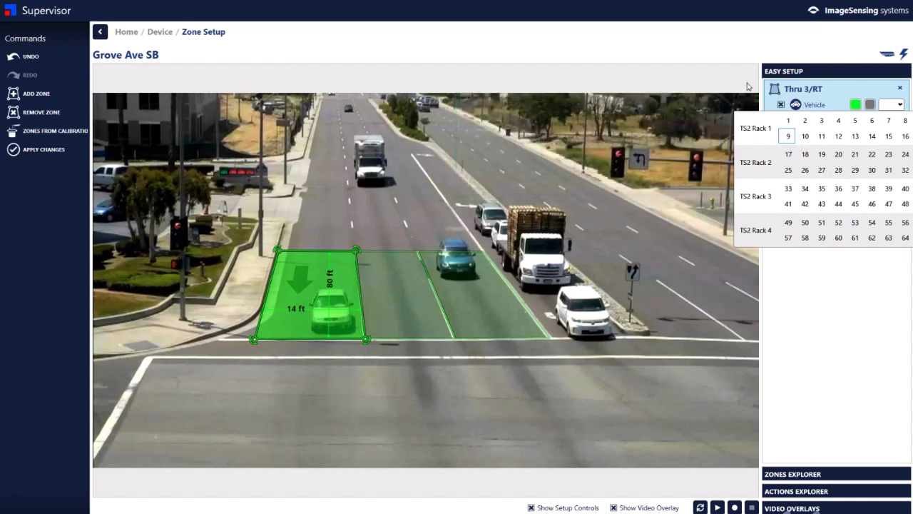
Set vehicle detection output to 2 for Thru 3/RT, Thru 2 and Thru 1.
{"action": "left_click", "coordinate": [806, 122]}
{"action": "left_click", "coordinate": [903, 164]}
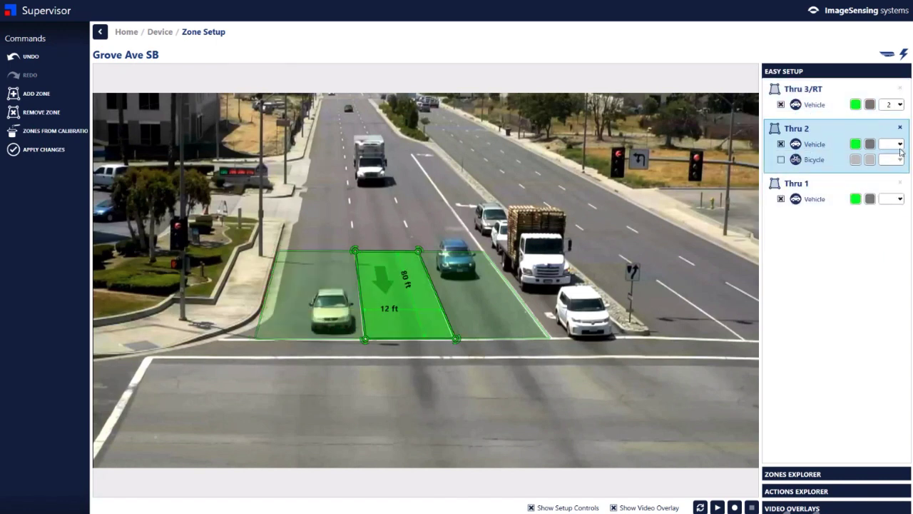
{"action": "left_click", "coordinate": [901, 146]}
{"action": "left_click", "coordinate": [819, 165]}
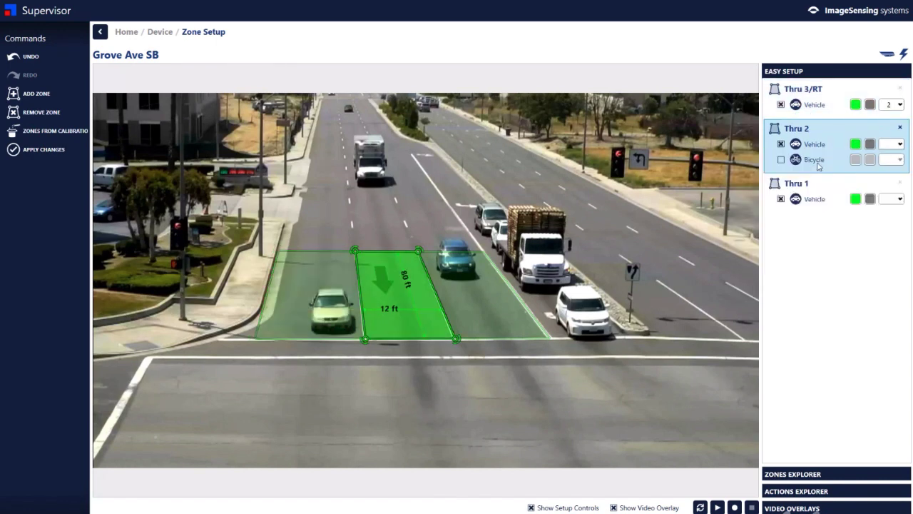
{"action": "left_click", "coordinate": [894, 202]}
{"action": "left_click", "coordinate": [900, 184]}
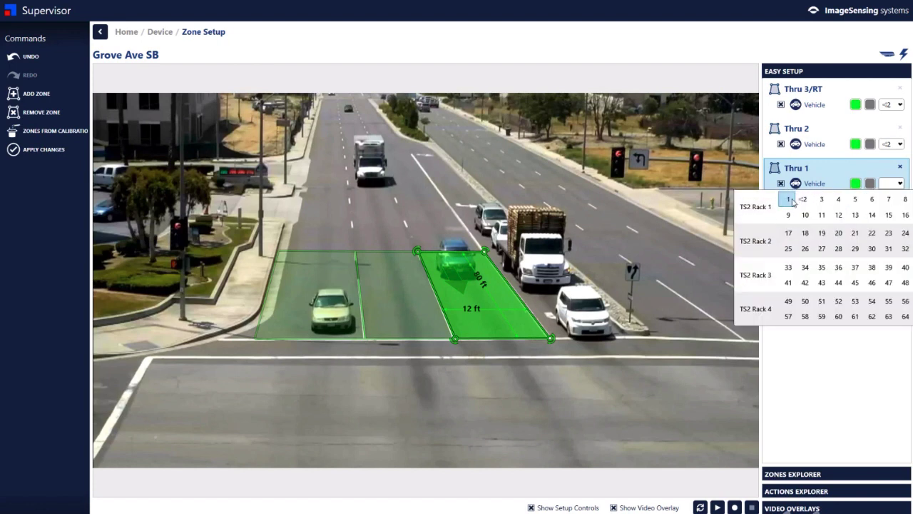
{"action": "left_click", "coordinate": [802, 199]}
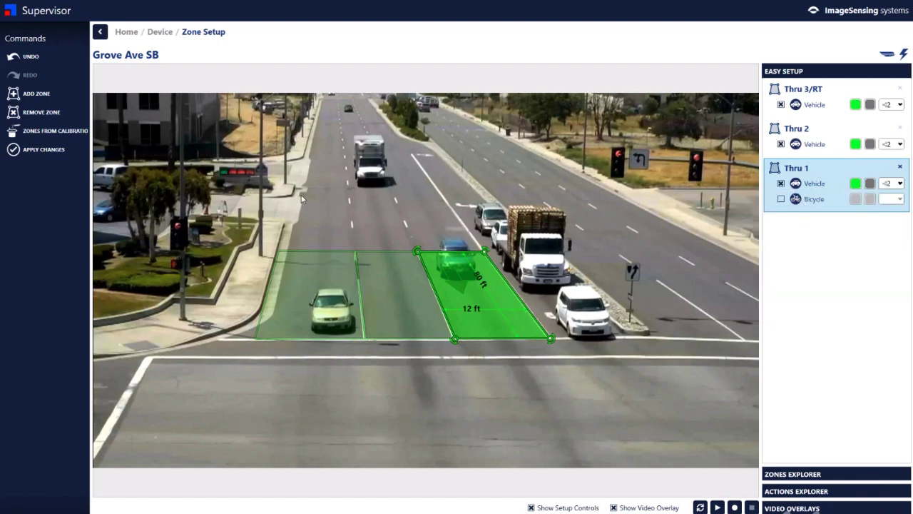
{"action": "left_click", "coordinate": [313, 279]}
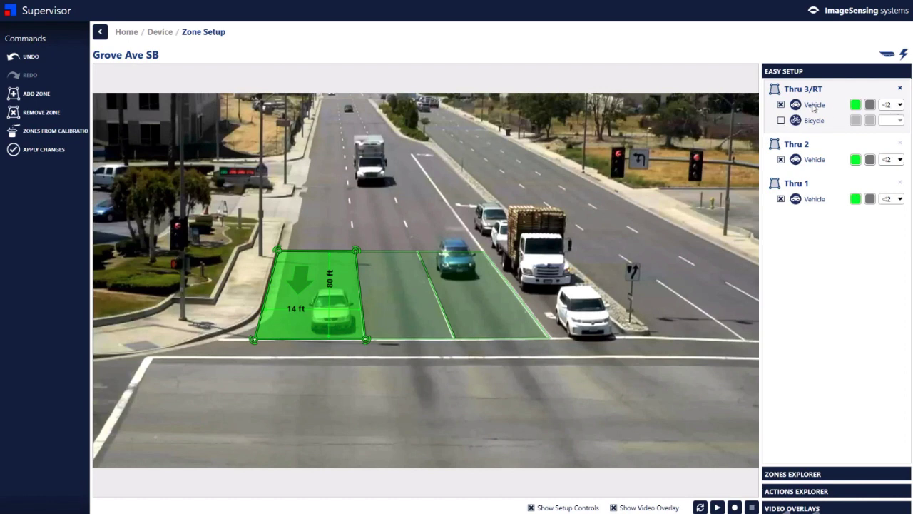
Enable Thru 3/RT bicycle detection on output 10 with a magenta ON colour.
{"action": "left_click", "coordinate": [781, 120]}
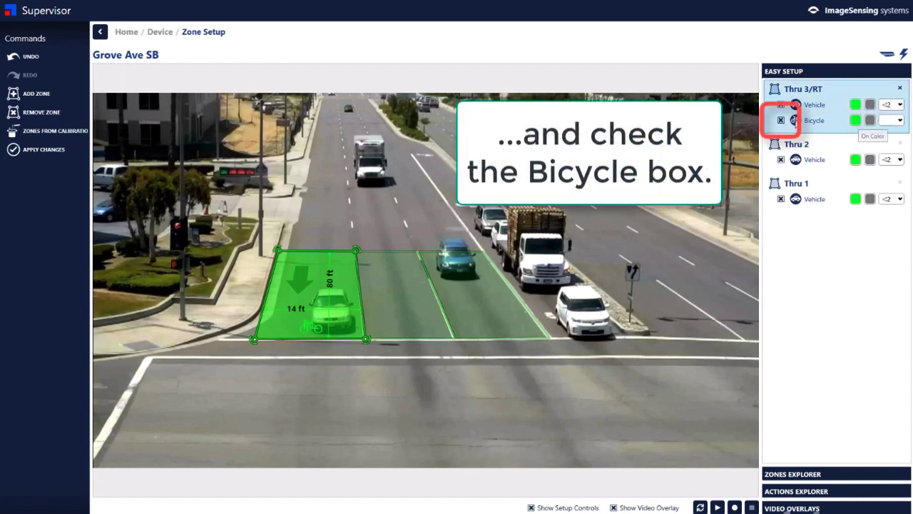
{"action": "left_click", "coordinate": [888, 120]}
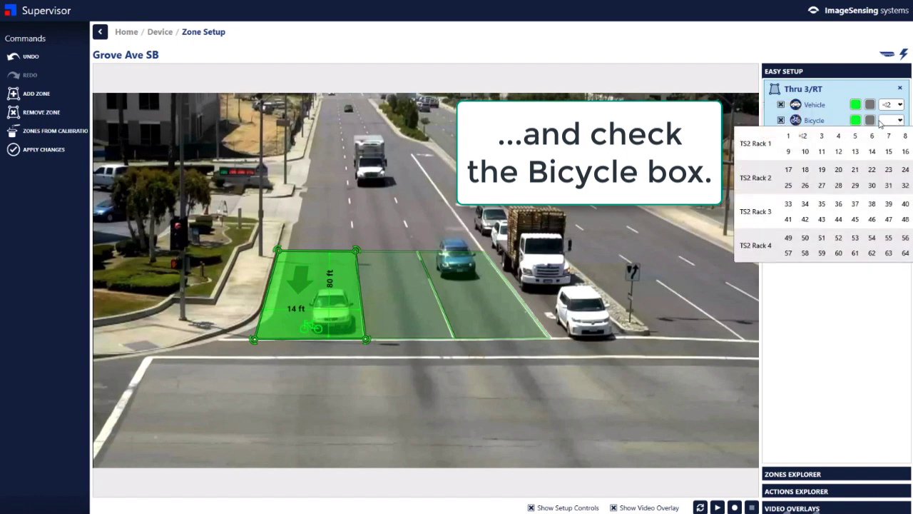
{"action": "left_click", "coordinate": [805, 152]}
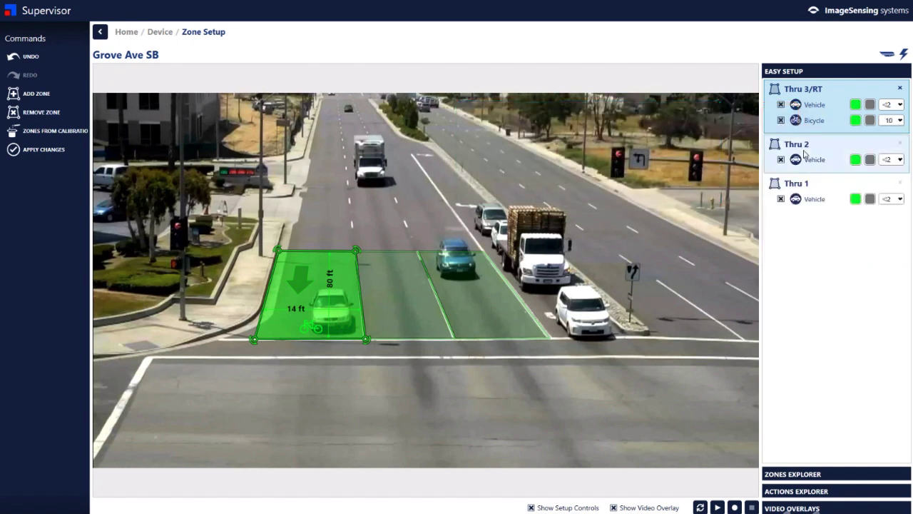
{"action": "left_click", "coordinate": [857, 121]}
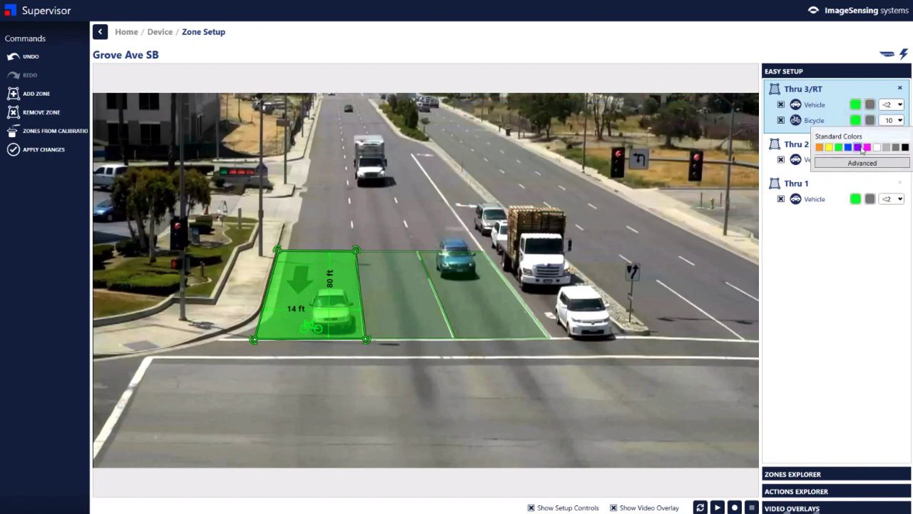
{"action": "left_click", "coordinate": [868, 149]}
{"action": "left_click", "coordinate": [870, 120]}
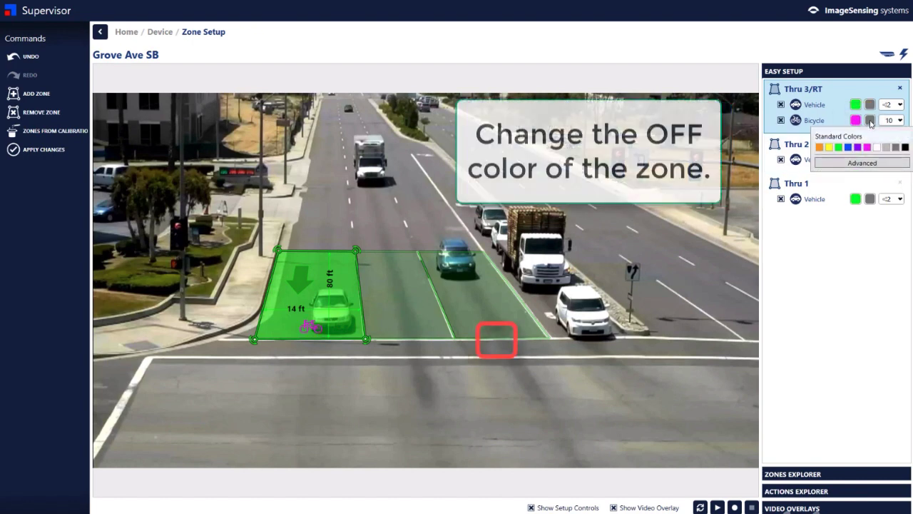
{"action": "left_click", "coordinate": [886, 147]}
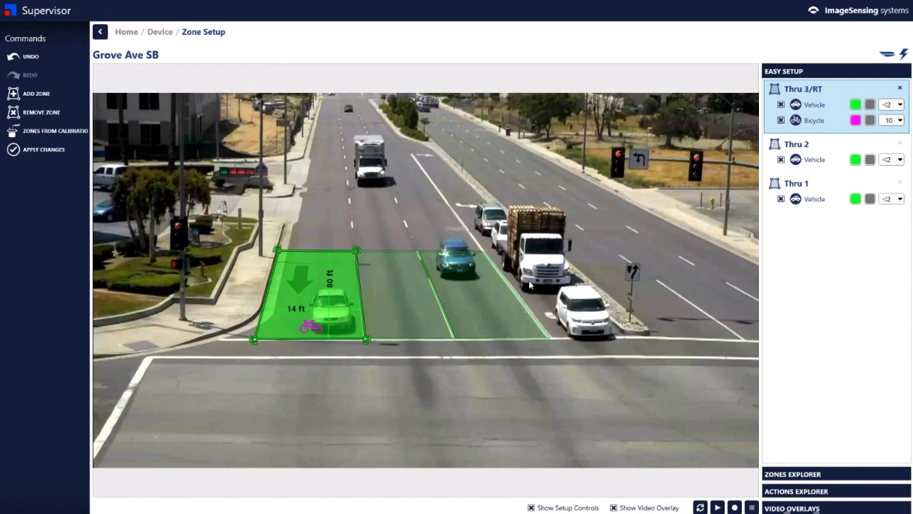
Add a Right Zone beside Thru 1, narrowed to 11 ft and extended up the lane.
{"action": "left_click", "coordinate": [473, 293]}
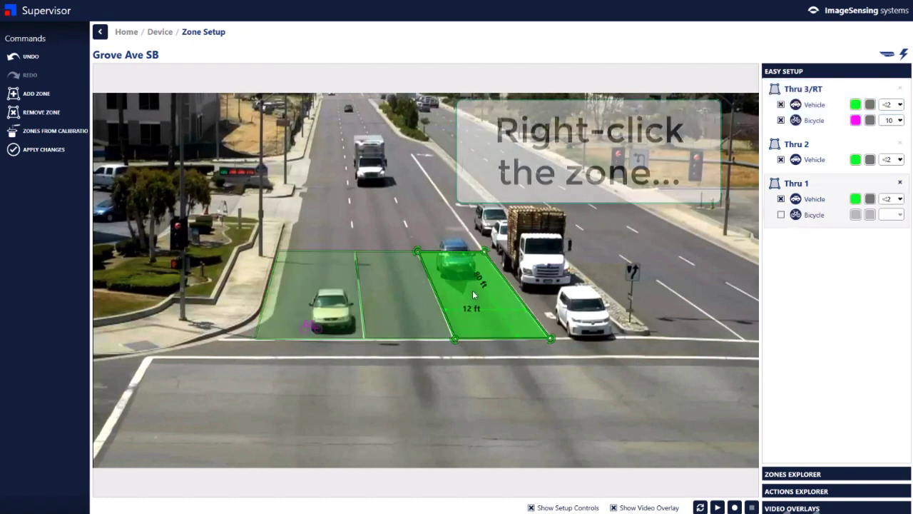
{"action": "right_click", "coordinate": [473, 293]}
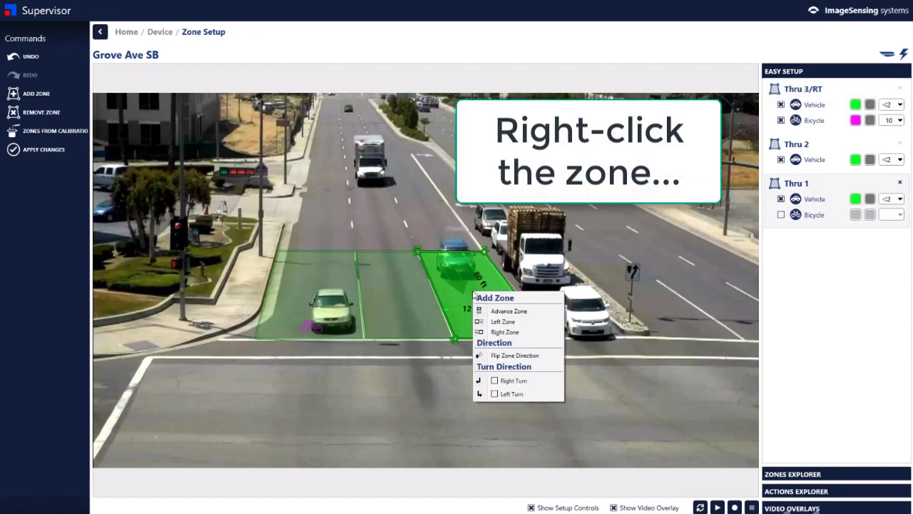
{"action": "left_click", "coordinate": [498, 332]}
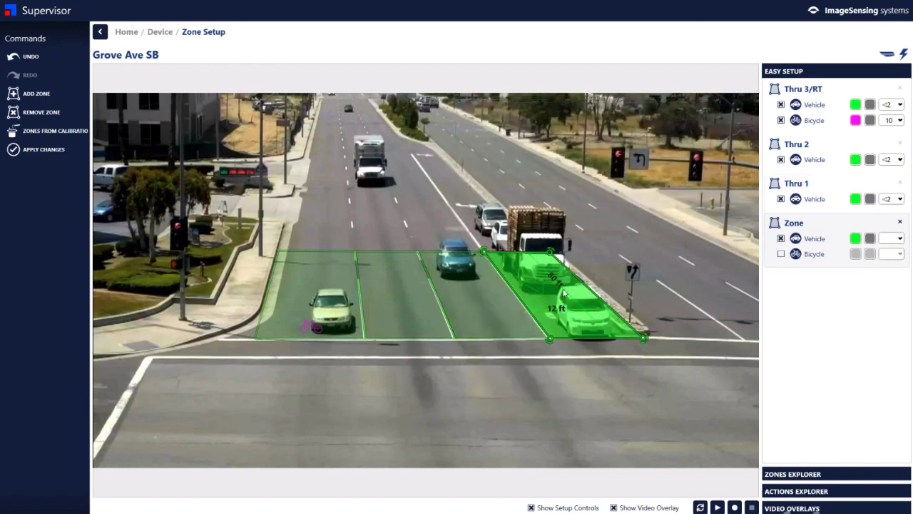
{"action": "left_click_drag", "start_coordinate": [582, 281], "coordinate": [573, 286]}
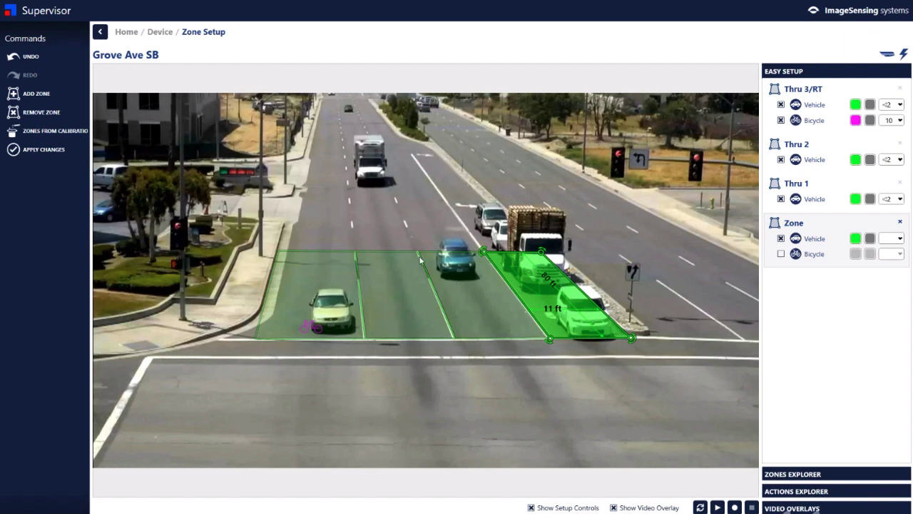
{"action": "mouse_move", "coordinate": [515, 251]}
{"action": "left_mouse_down"}
{"action": "mouse_move", "coordinate": [384, 137]}
{"action": "mouse_move", "coordinate": [421, 153]}
{"action": "mouse_move", "coordinate": [512, 251]}
{"action": "left_mouse_up"}
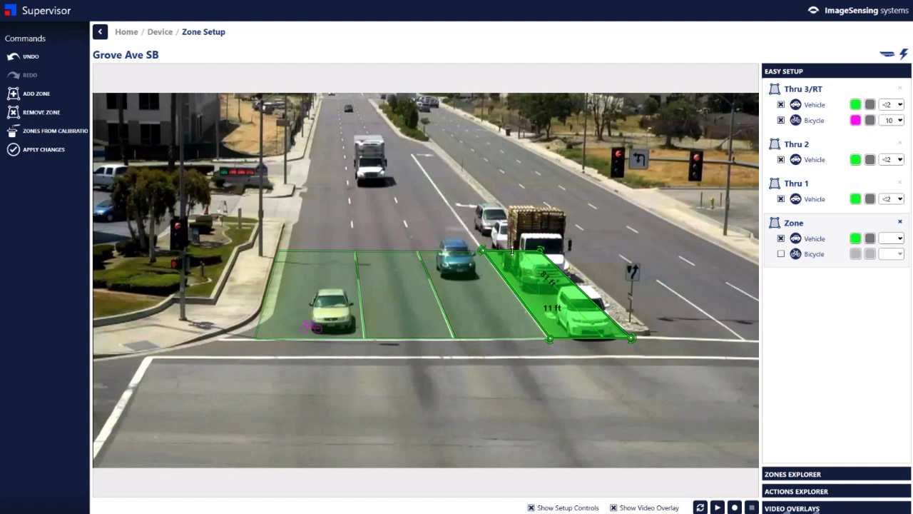
Shorten Thru 2, Thru 1 and the new right-lane zone so their far edges align.
{"action": "left_click", "coordinate": [315, 272]}
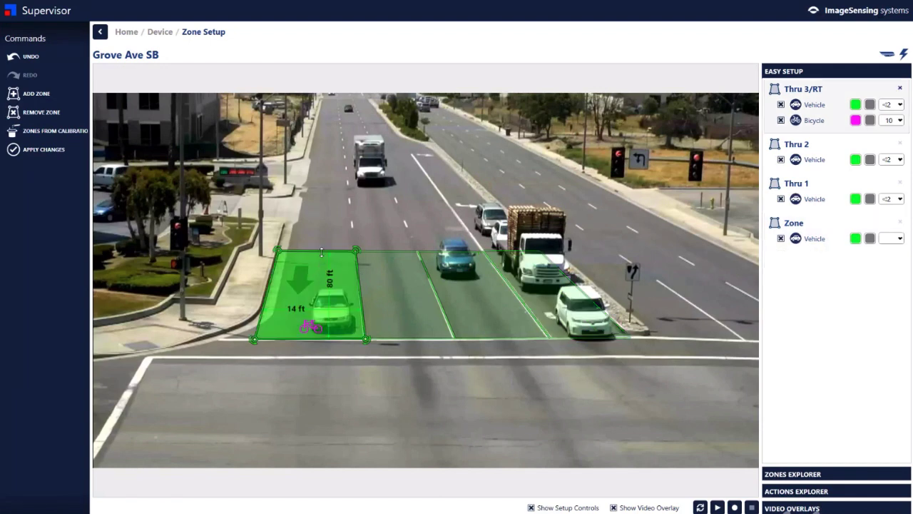
{"action": "left_click", "coordinate": [380, 271]}
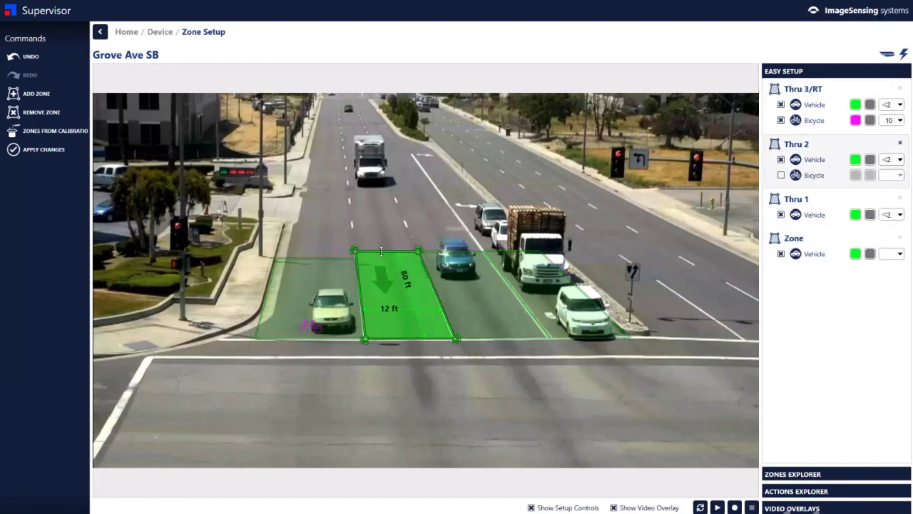
{"action": "left_click_drag", "start_coordinate": [381, 251], "coordinate": [383, 257]}
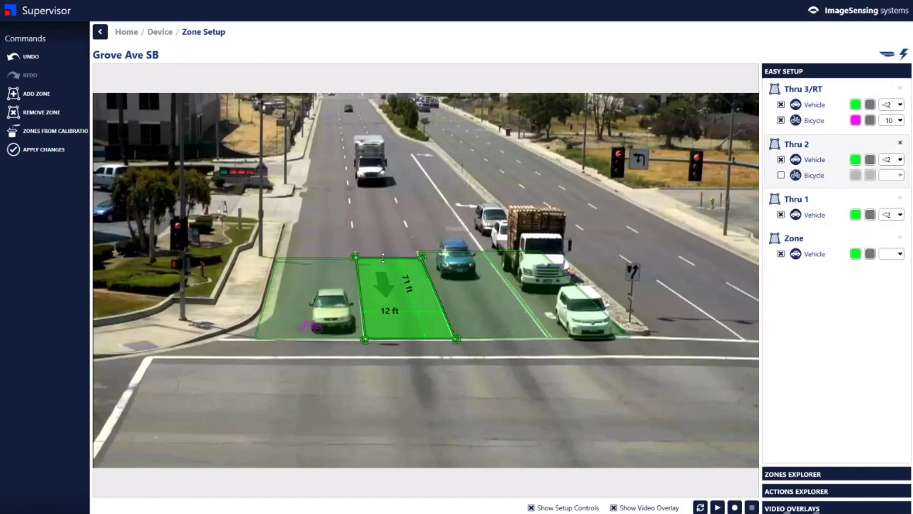
{"action": "left_click", "coordinate": [463, 267]}
{"action": "left_click_drag", "start_coordinate": [455, 252], "coordinate": [456, 256]}
{"action": "left_click", "coordinate": [518, 264]}
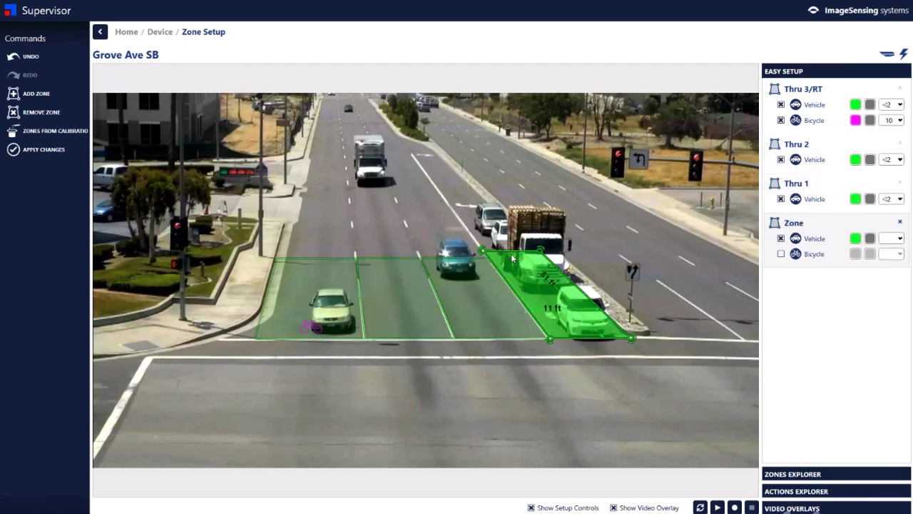
{"action": "left_click_drag", "start_coordinate": [510, 251], "coordinate": [512, 257]}
Add a 10 ft wide Right Zone and drag it up the road beside the truck.
{"action": "right_click", "coordinate": [542, 292]}
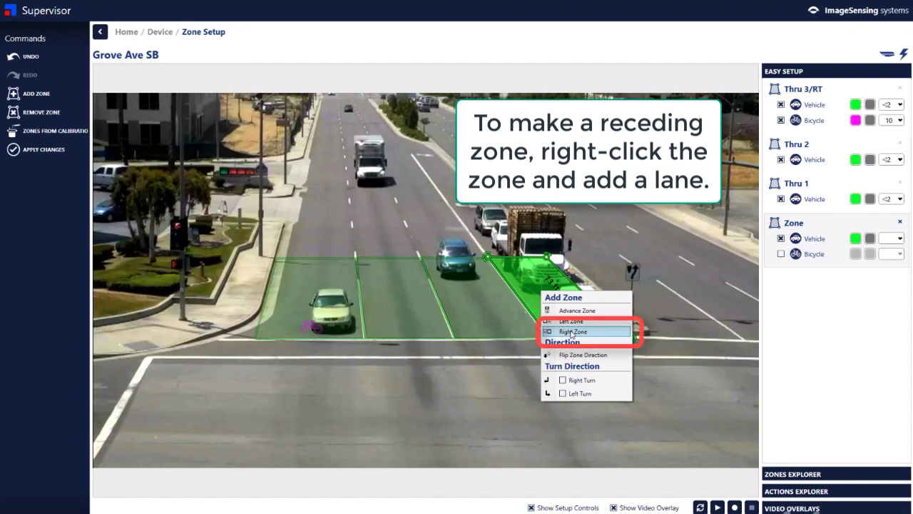
{"action": "left_click", "coordinate": [571, 333]}
{"action": "left_click_drag", "start_coordinate": [640, 291], "coordinate": [657, 278]}
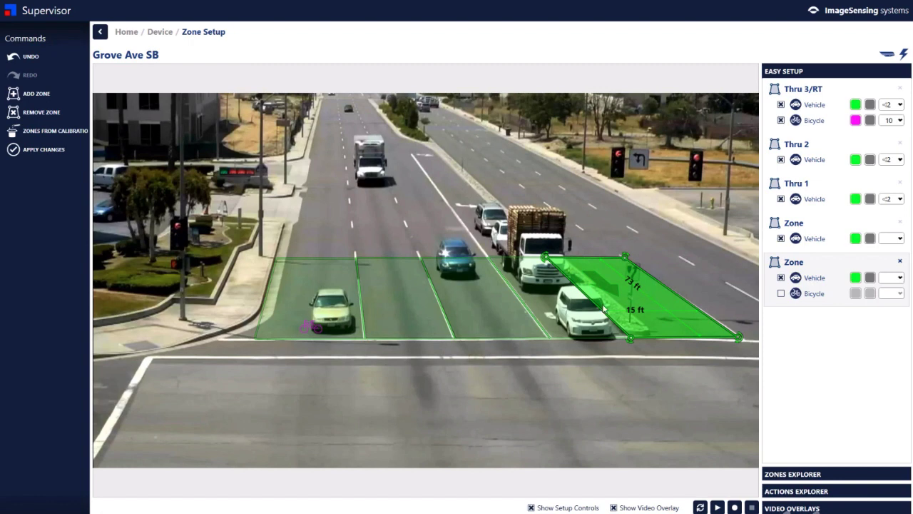
{"action": "left_click_drag", "start_coordinate": [601, 309], "coordinate": [620, 300]}
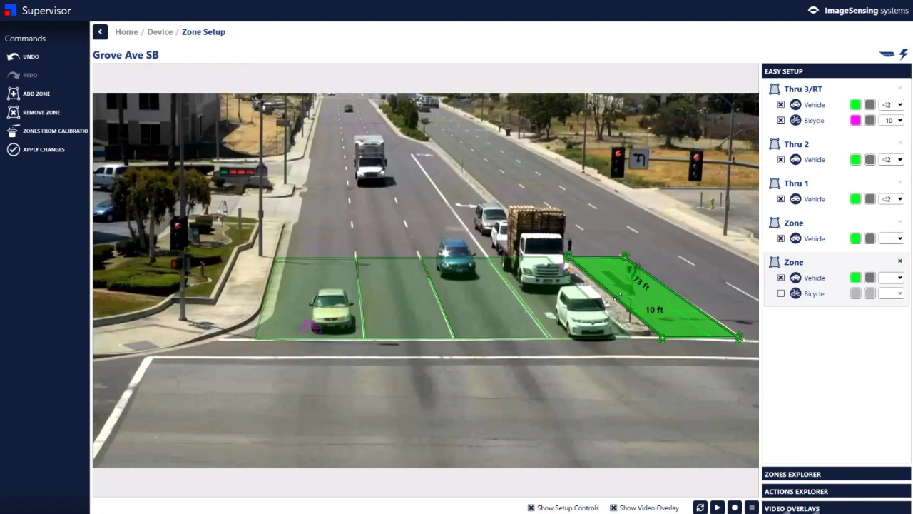
{"action": "left_click_drag", "start_coordinate": [598, 254], "coordinate": [535, 207]}
{"action": "left_click_drag", "start_coordinate": [701, 339], "coordinate": [589, 248]}
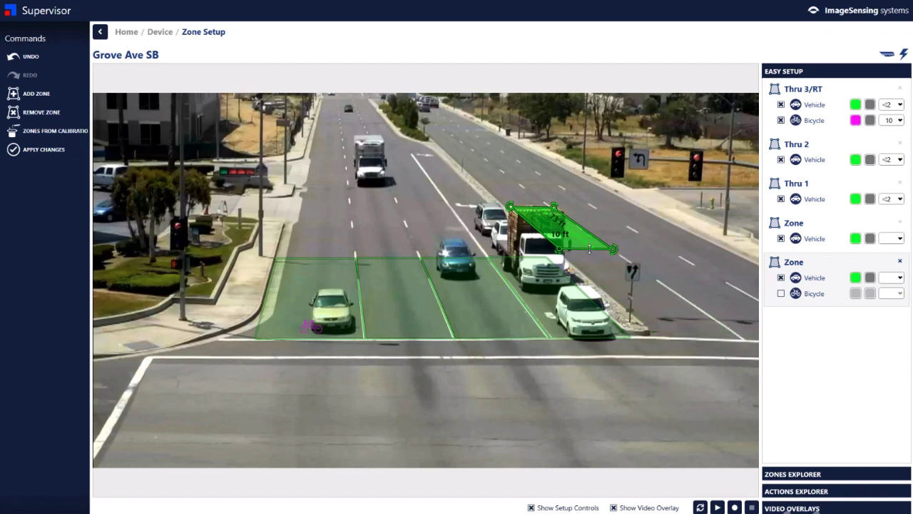
Flip the truck-side zone's direction, undoing an accidental reshape afterward.
{"action": "right_click", "coordinate": [561, 230]}
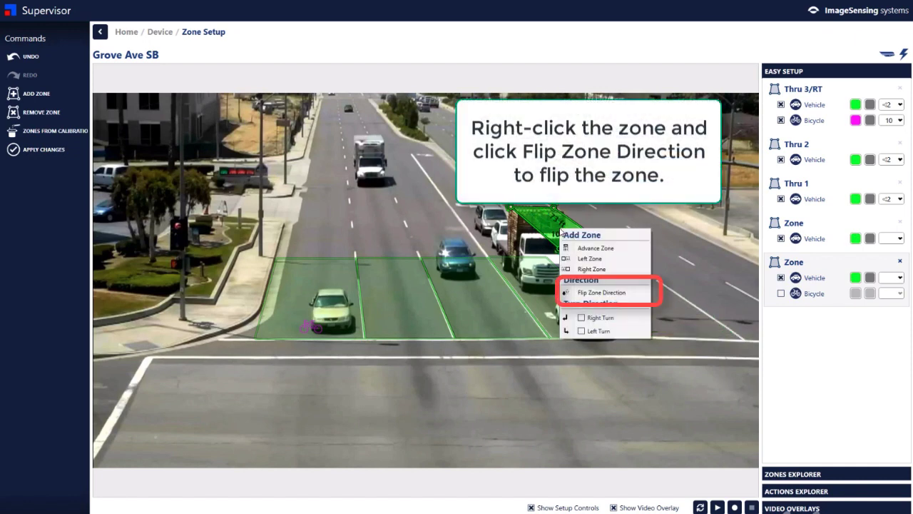
{"action": "left_click", "coordinate": [608, 293]}
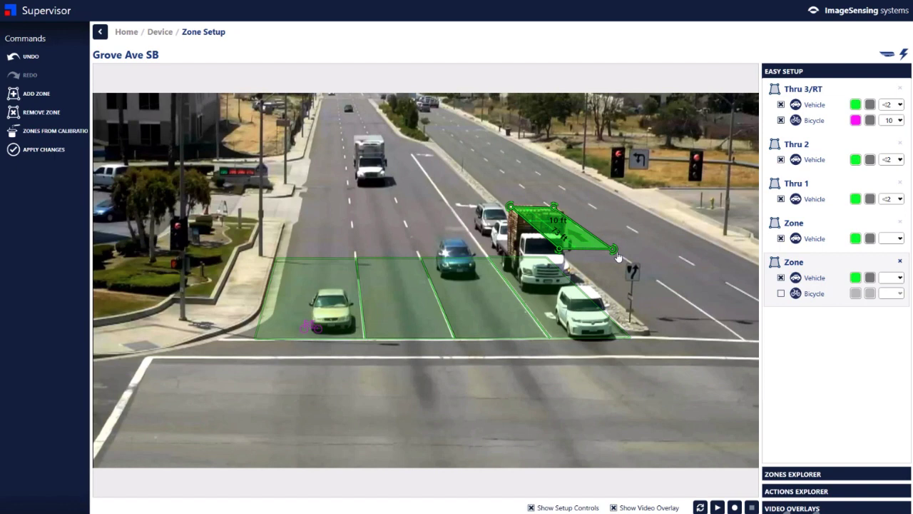
{"action": "left_click_drag", "start_coordinate": [617, 257], "coordinate": [599, 271]}
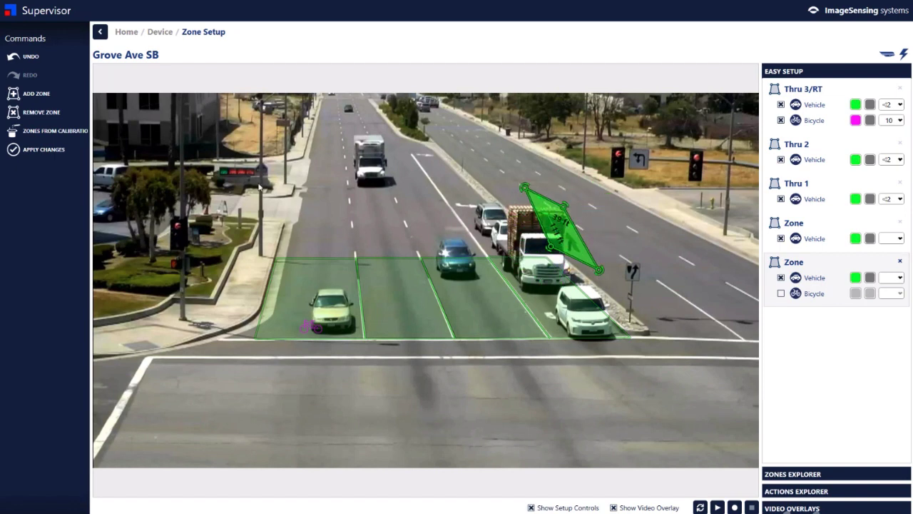
{"action": "left_click", "coordinate": [31, 57]}
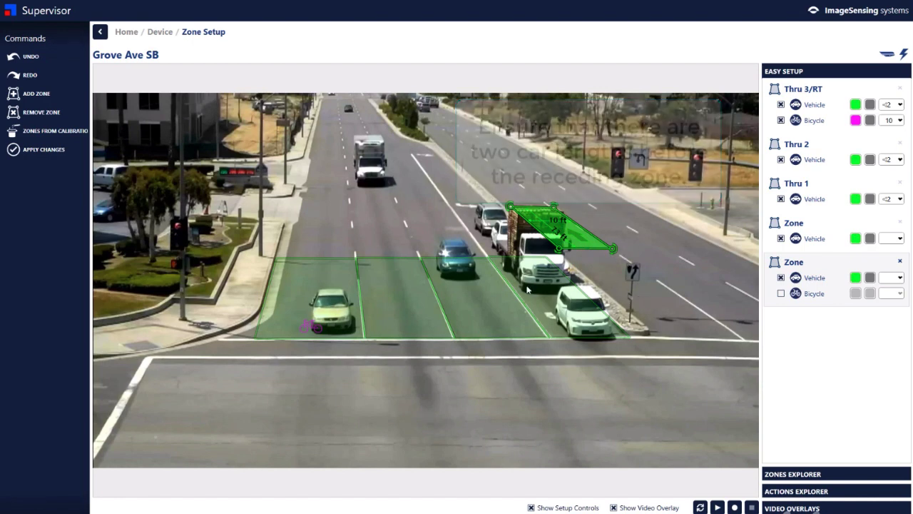
Add an advance zone 300 ft ahead of Thru 1, then another advance zone from it.
{"action": "left_click", "coordinate": [467, 296]}
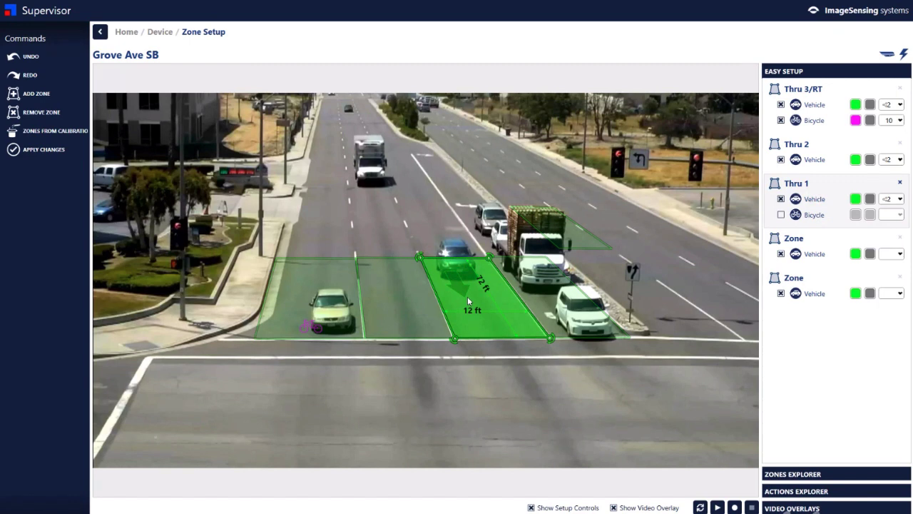
{"action": "right_click", "coordinate": [467, 296]}
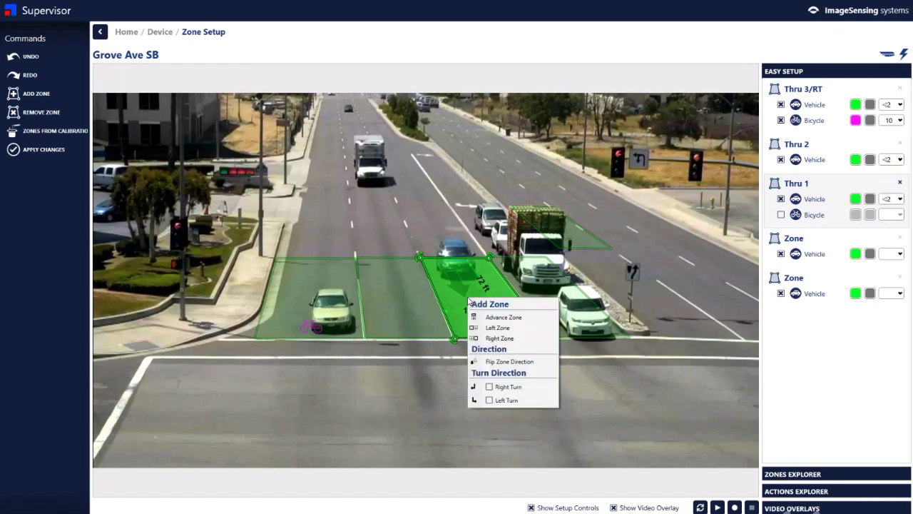
{"action": "left_click", "coordinate": [497, 318]}
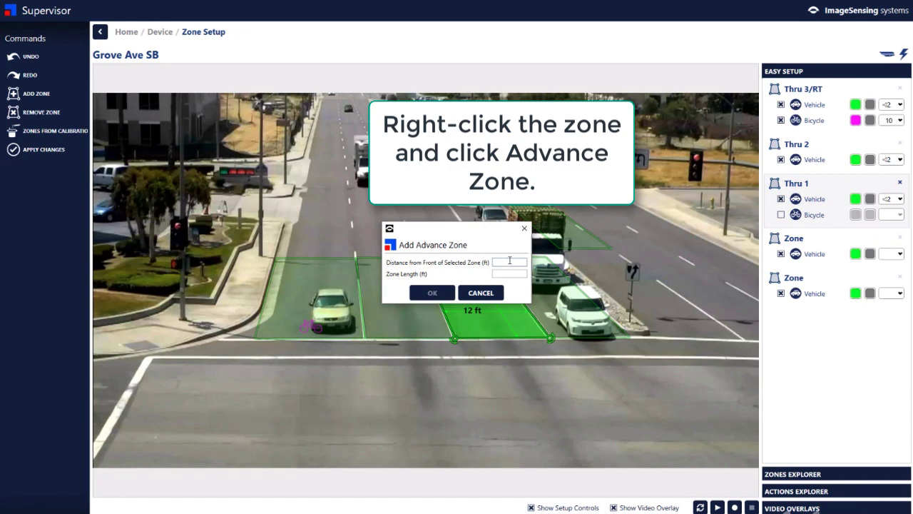
{"action": "type", "text": "300"}
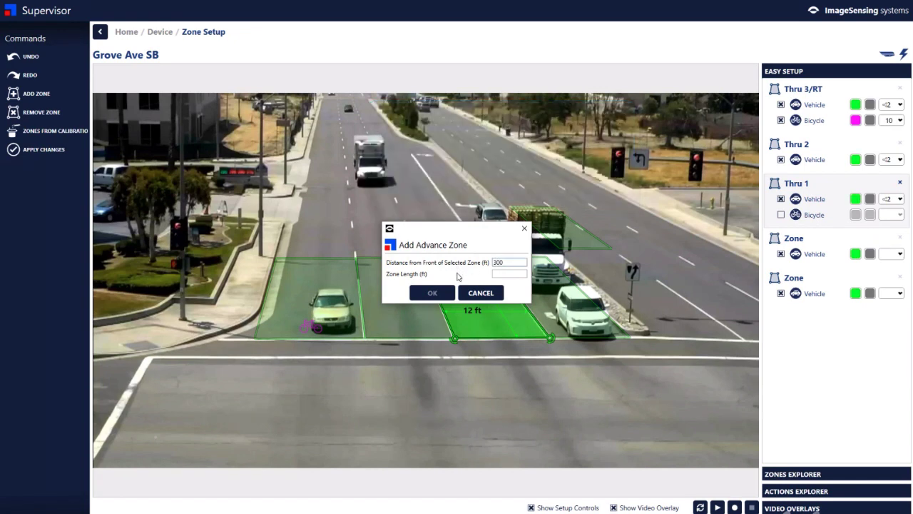
{"action": "left_click", "coordinate": [508, 274]}
{"action": "type", "text": "400"}
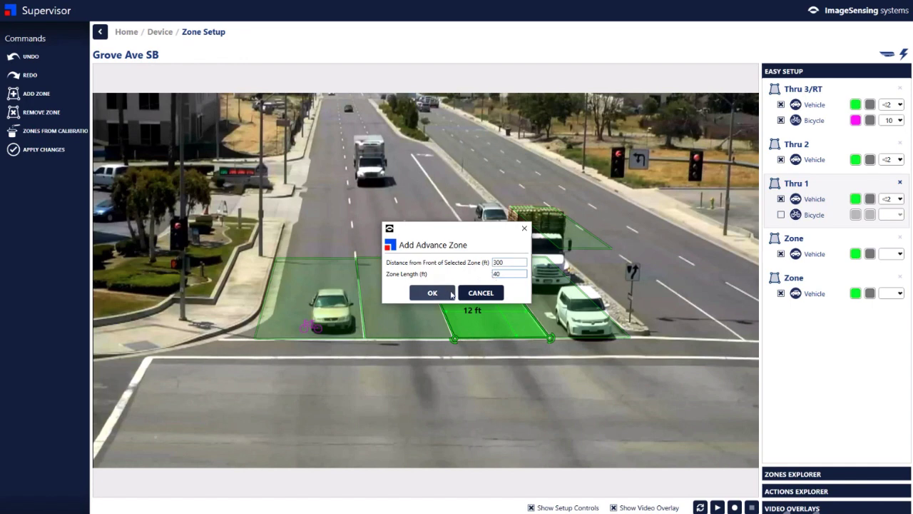
{"action": "left_click", "coordinate": [443, 294]}
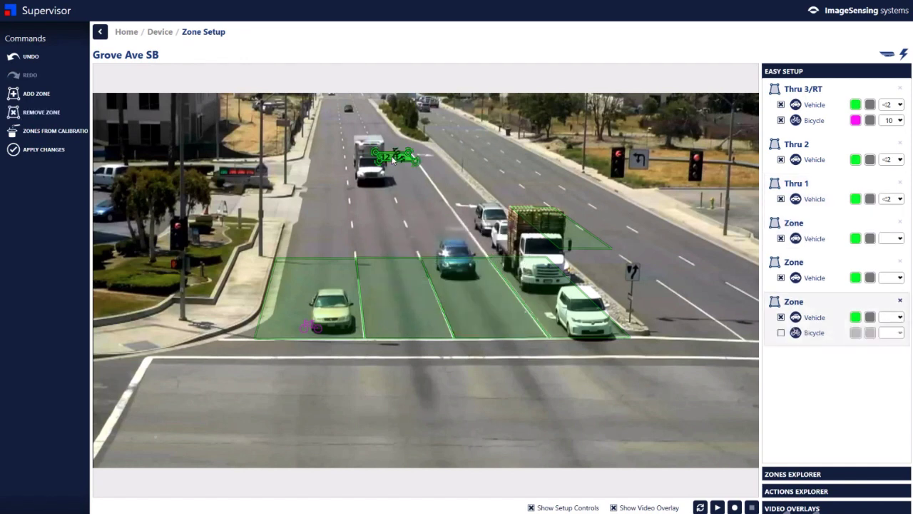
{"action": "right_click", "coordinate": [393, 158]}
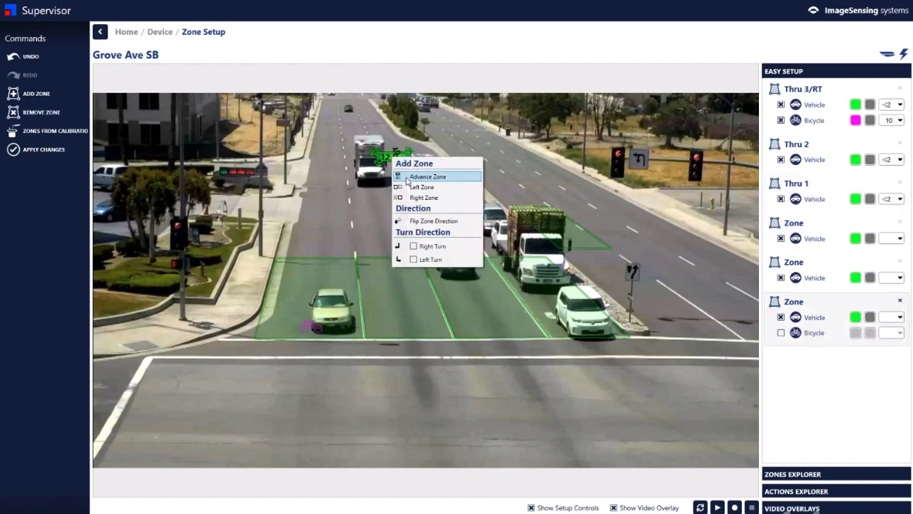
{"action": "left_click", "coordinate": [403, 175]}
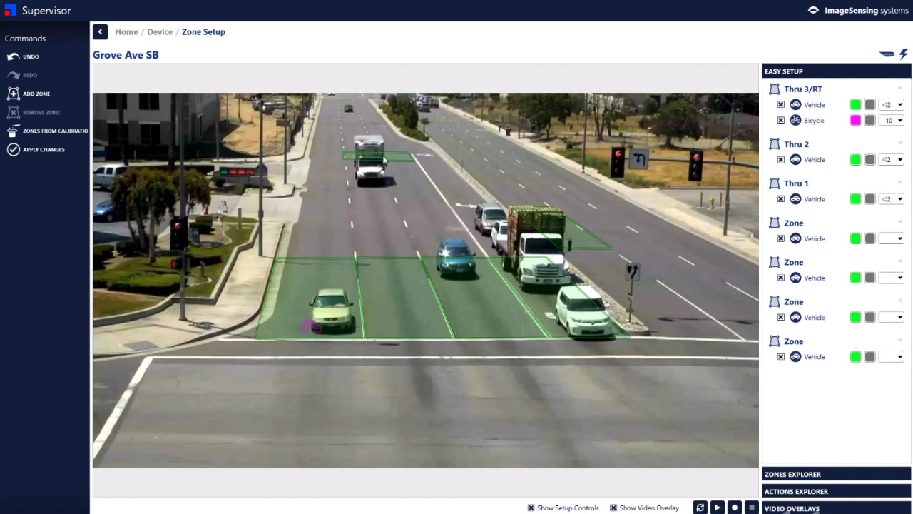
Tick Turn Direction > Right Turn on the Thru 3/RT zone.
{"action": "right_click", "coordinate": [298, 291]}
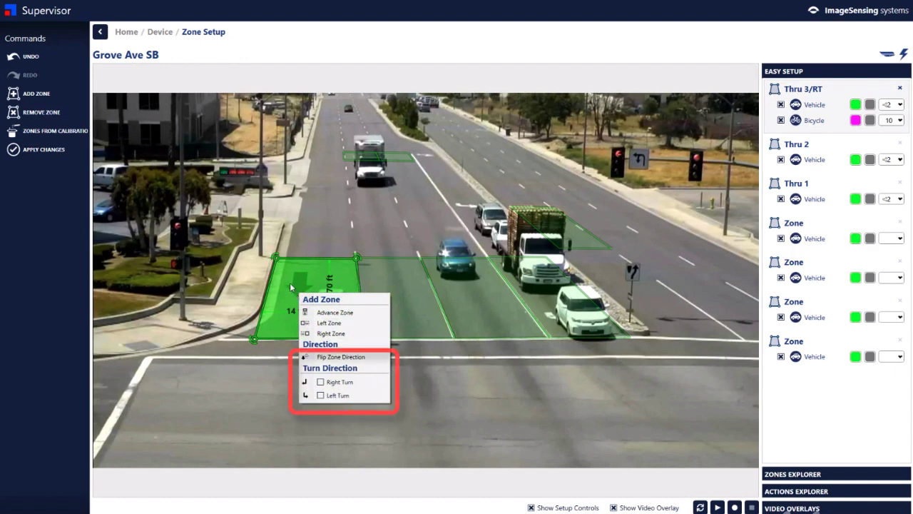
{"action": "left_click", "coordinate": [320, 382]}
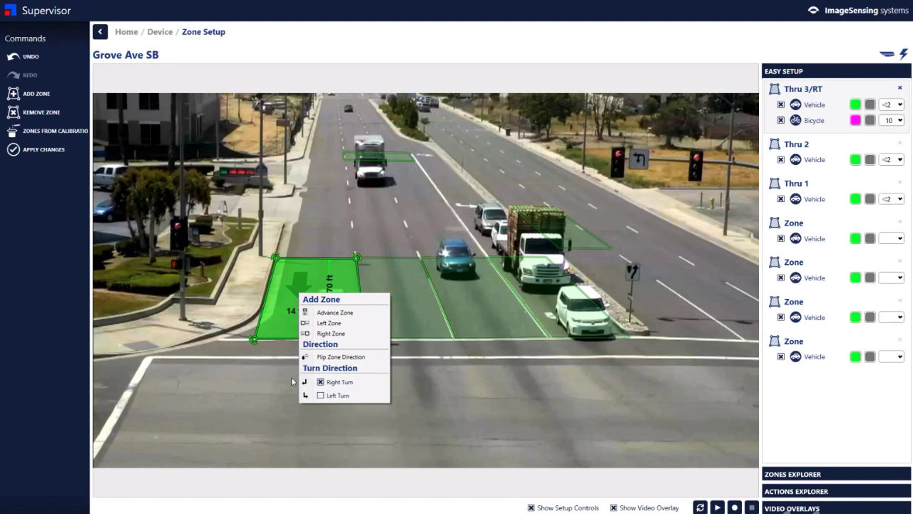
{"action": "right_click", "coordinate": [559, 310]}
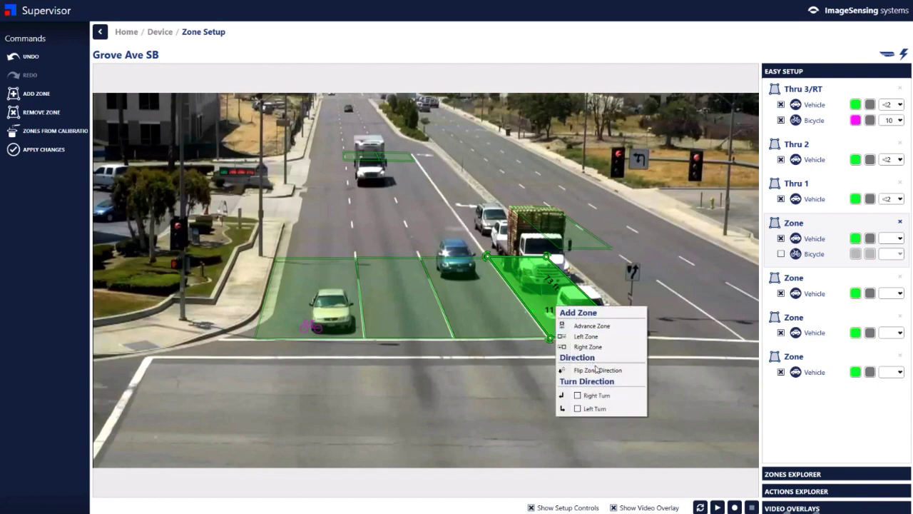